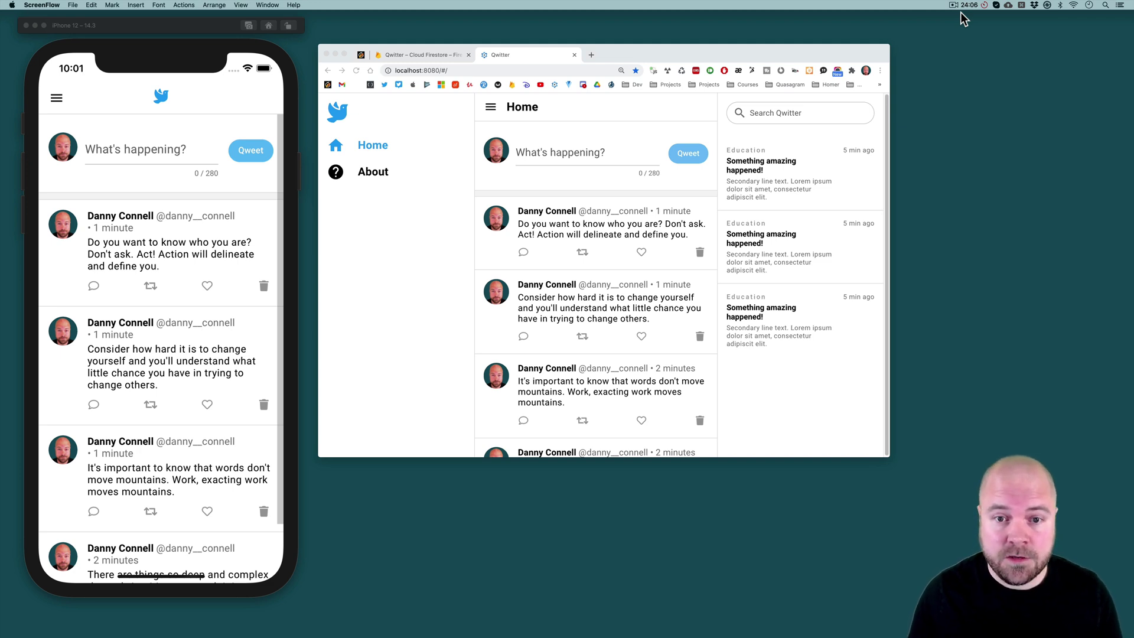
- Switch from ScreenFlow to the Chrome window showing Qwitter
{"action": "key", "text": "super+Tab"}
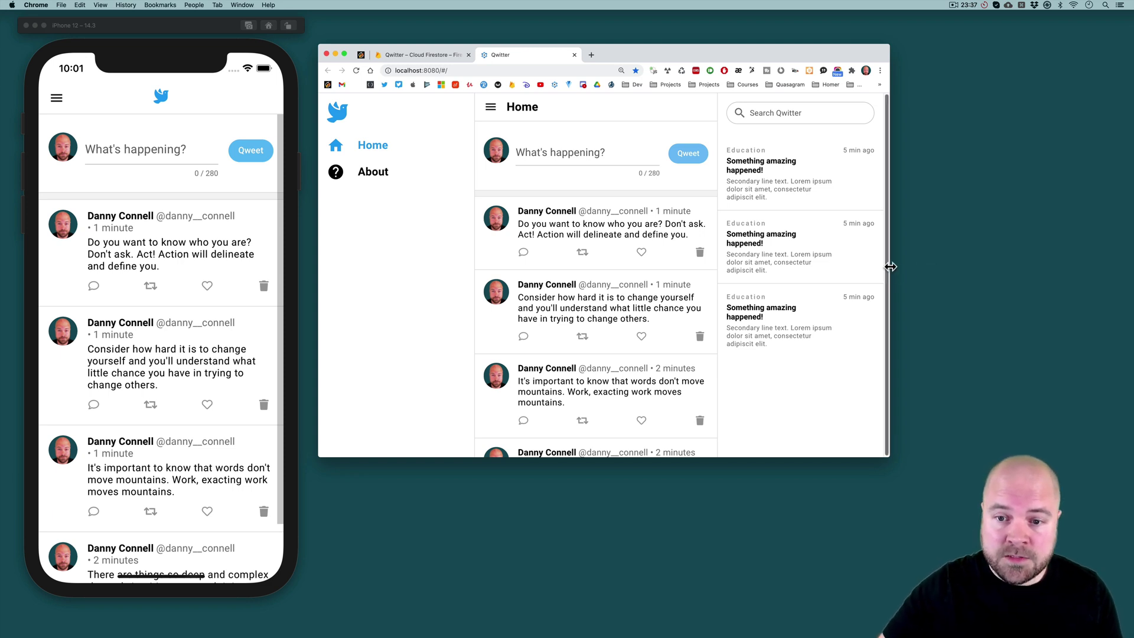
- Narrow the Chrome window to test the responsive layout, then go to About
{"action": "mouse_move", "coordinate": [890, 267]}
{"action": "left_mouse_down"}
{"action": "mouse_move", "coordinate": [630, 271]}
{"action": "mouse_move", "coordinate": [930, 271]}
{"action": "left_mouse_up"}
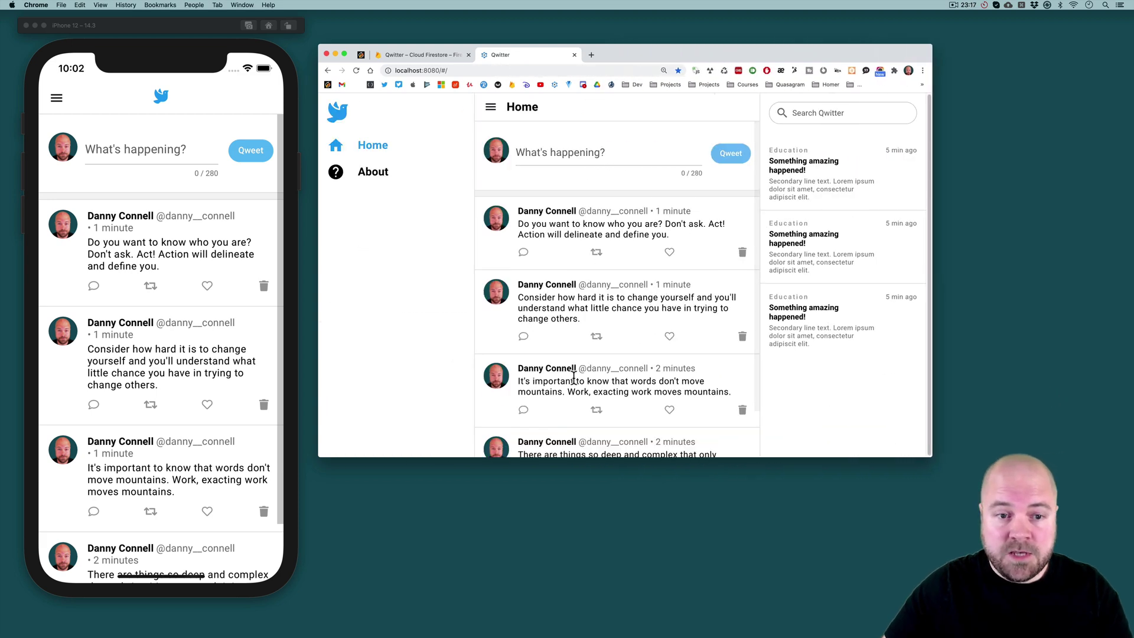
{"action": "left_click", "coordinate": [381, 174]}
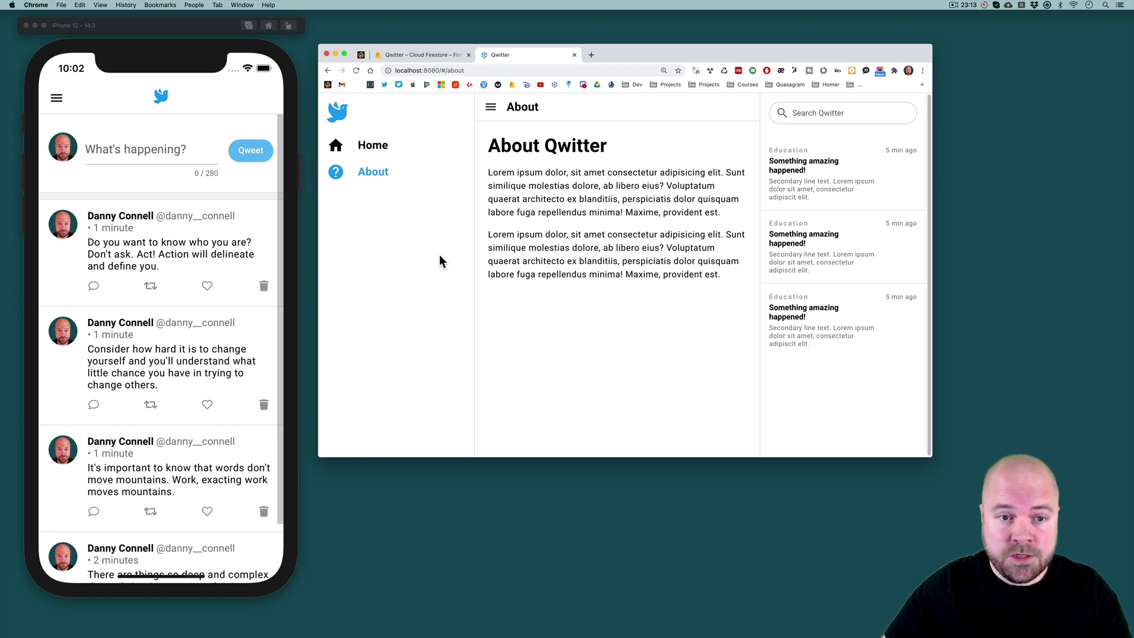
- On Home, fill the qweet box with a lorem paragraph to the 280-character limit, then clear it
{"action": "left_click", "coordinate": [372, 145]}
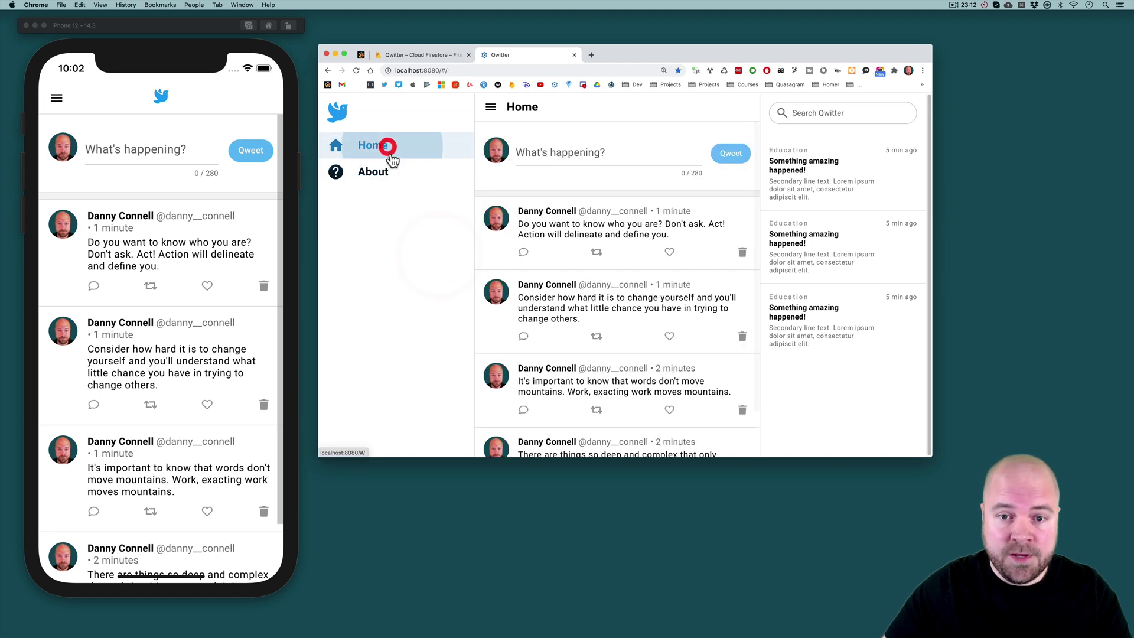
{"action": "left_click", "coordinate": [580, 151]}
{"action": "type", "text": "lorem"}
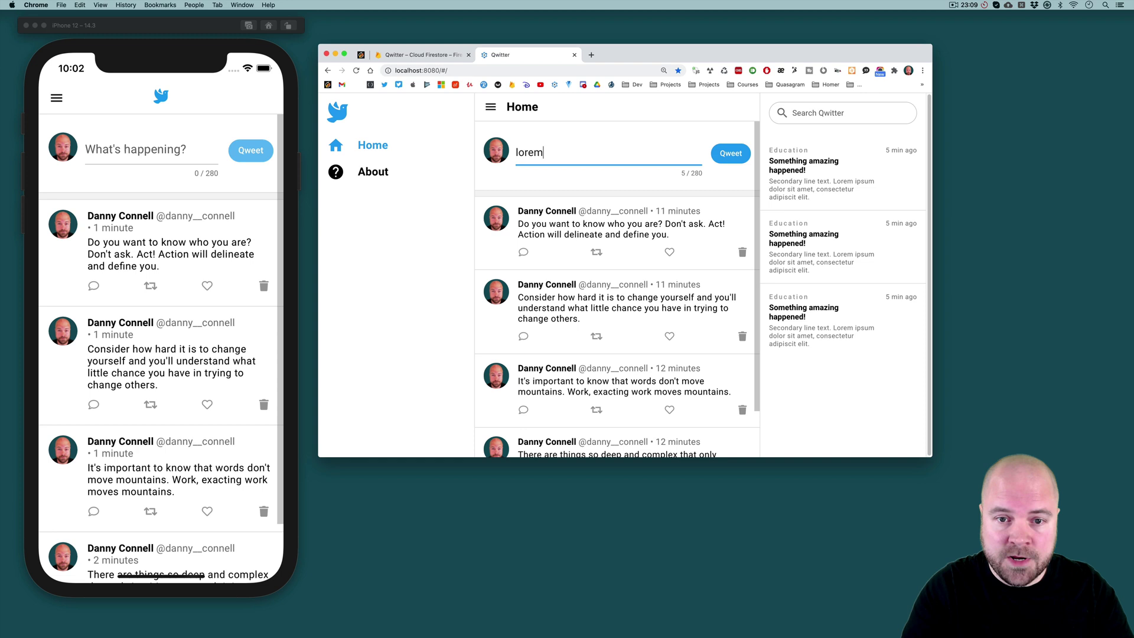
{"action": "key", "text": "Tab"}
{"action": "type", "text": "asdf asdf asdf"}
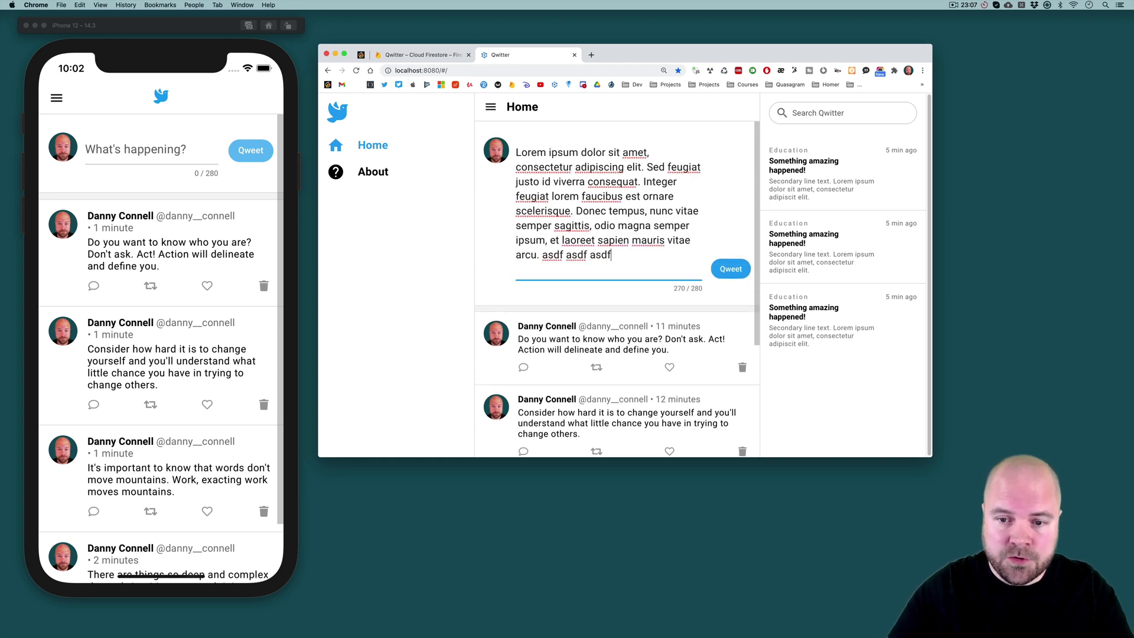
{"action": "type", "text": "asdfasdfas"}
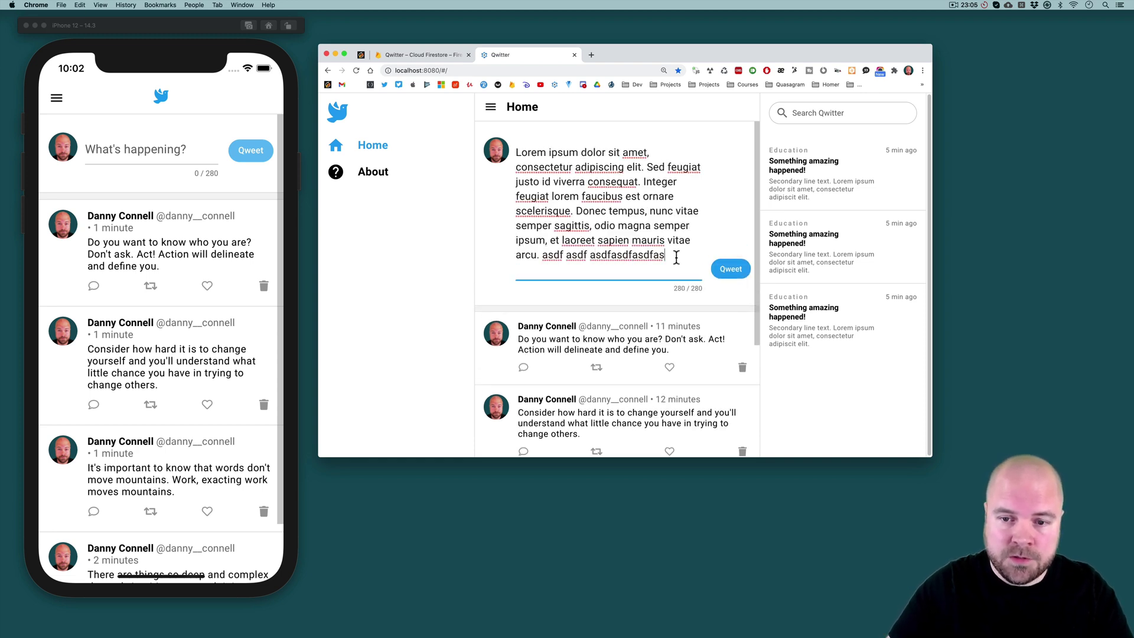
{"action": "left_click_drag", "start_coordinate": [675, 257], "coordinate": [505, 146]}
{"action": "key", "text": "BackSpace"}
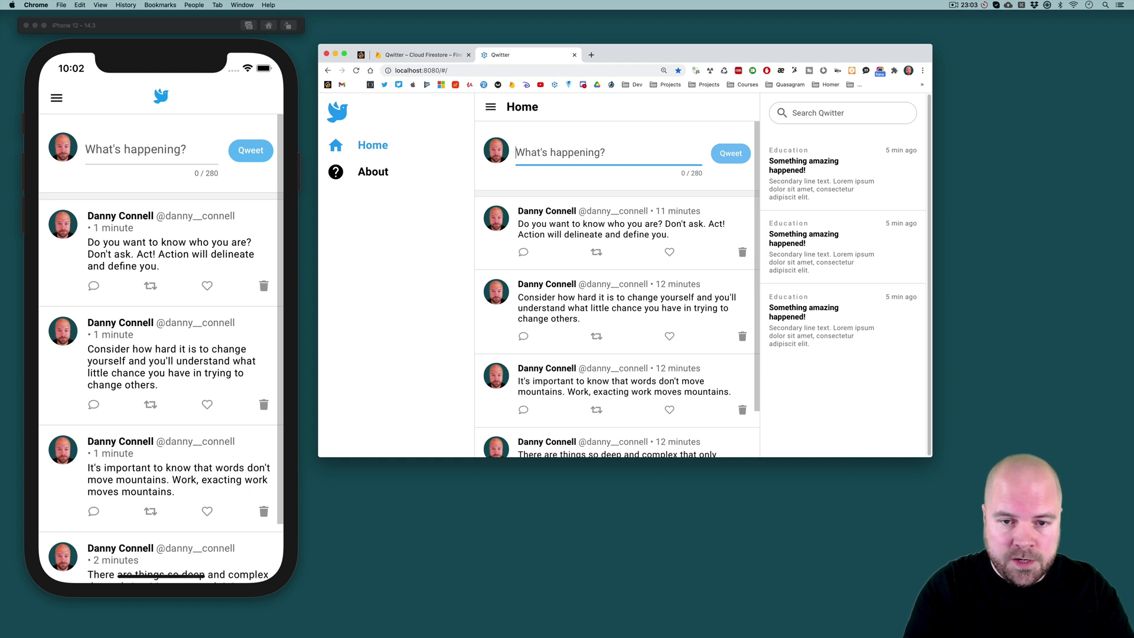
{"action": "type", "text": "Hey there!"}
{"action": "left_click", "coordinate": [729, 153]}
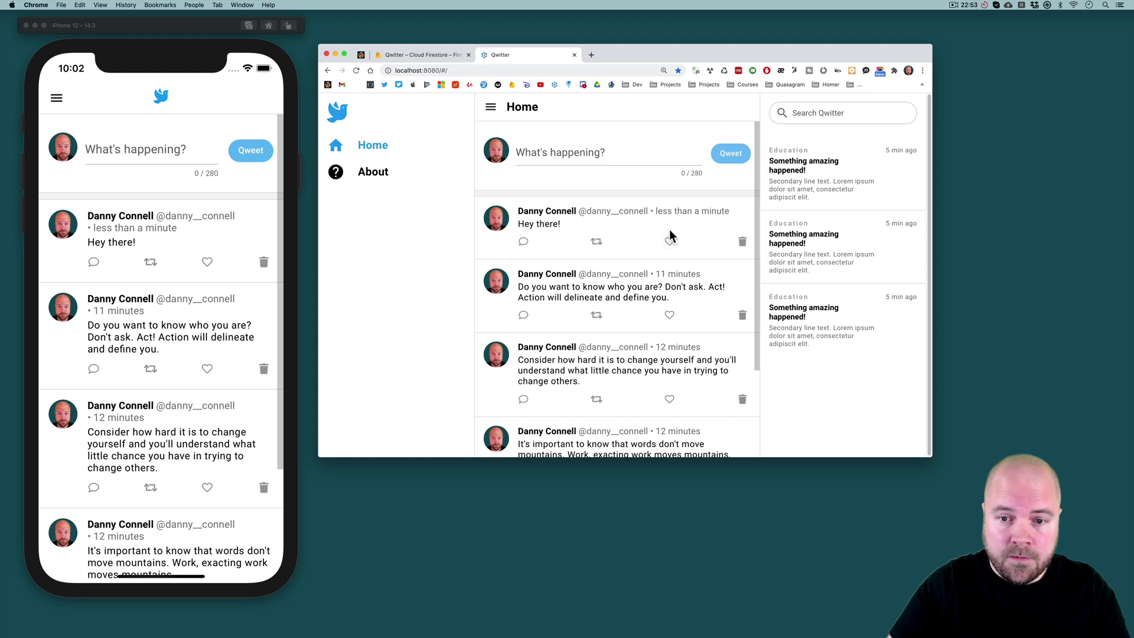
{"action": "left_click", "coordinate": [741, 242]}
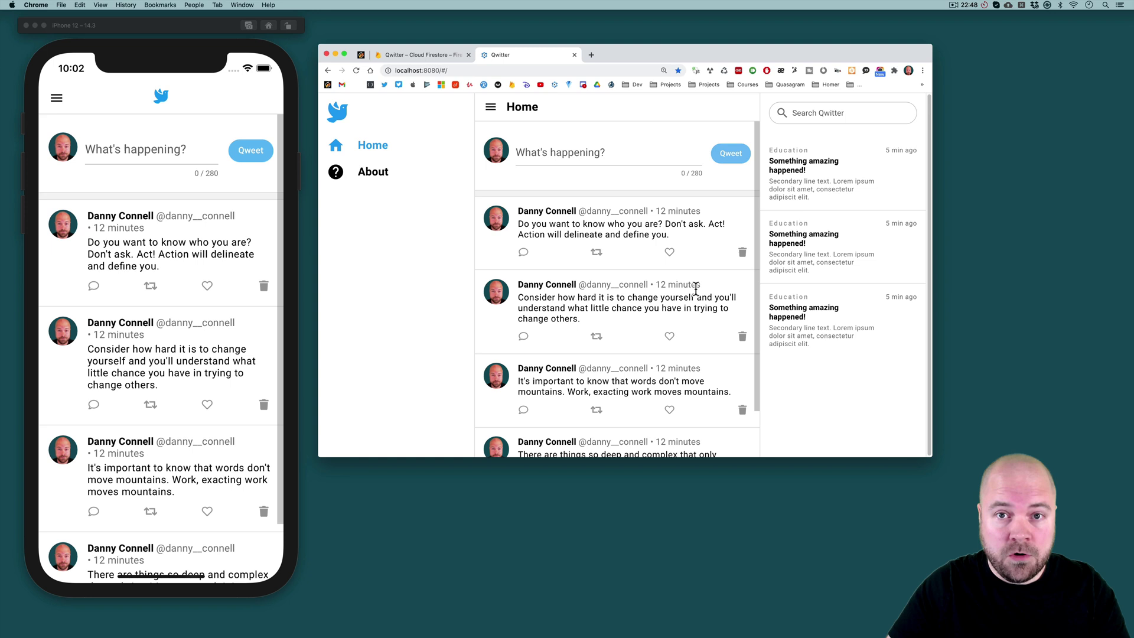
{"action": "left_click", "coordinate": [416, 56]}
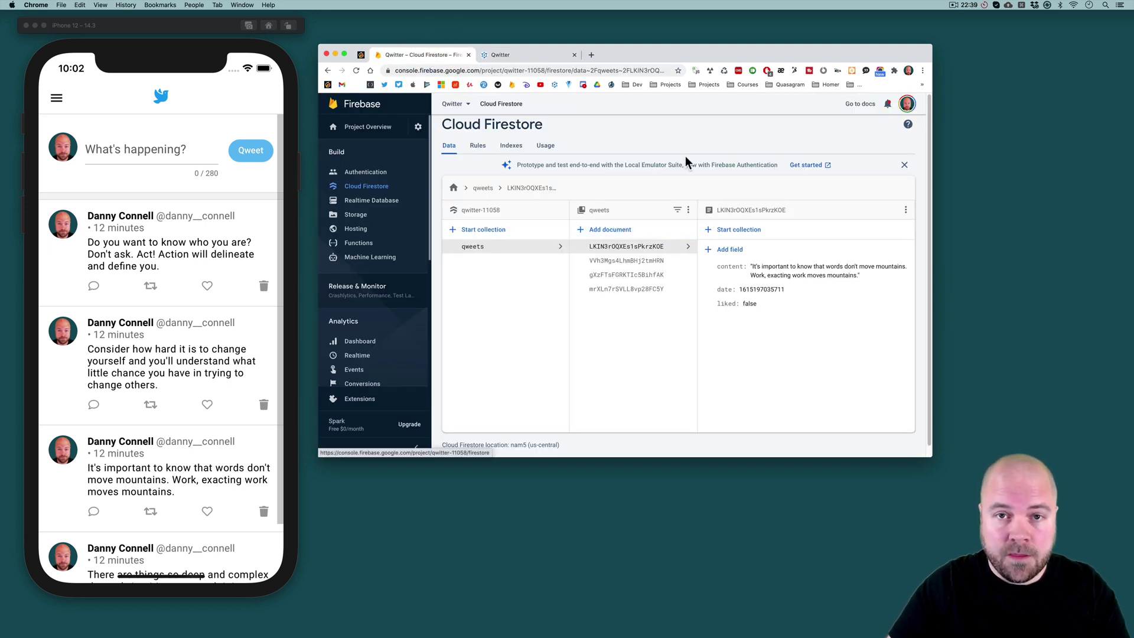
- Post a new qweet reading 'Hey there!' to the top of the feed
{"action": "left_click", "coordinate": [514, 55]}
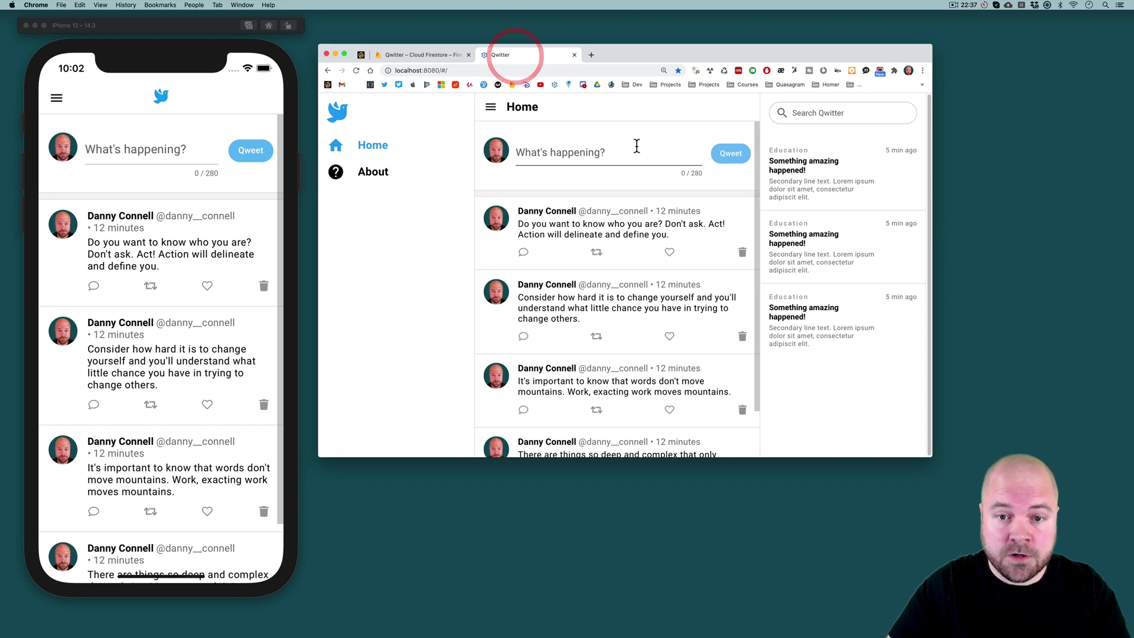
{"action": "left_click", "coordinate": [608, 151]}
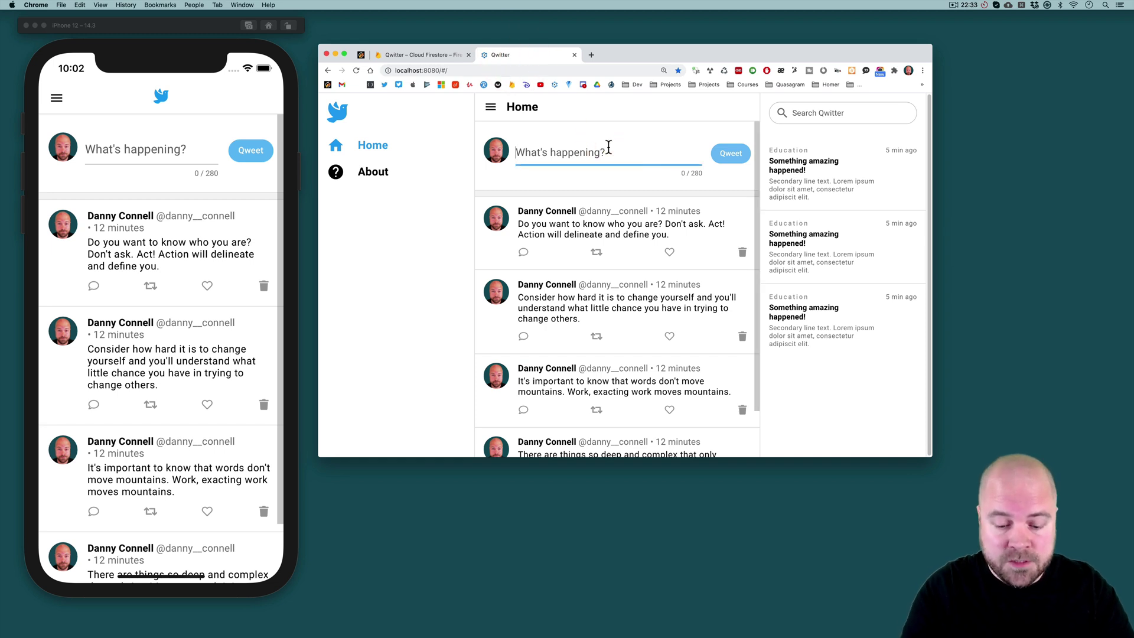
{"action": "type", "text": "Hey there!"}
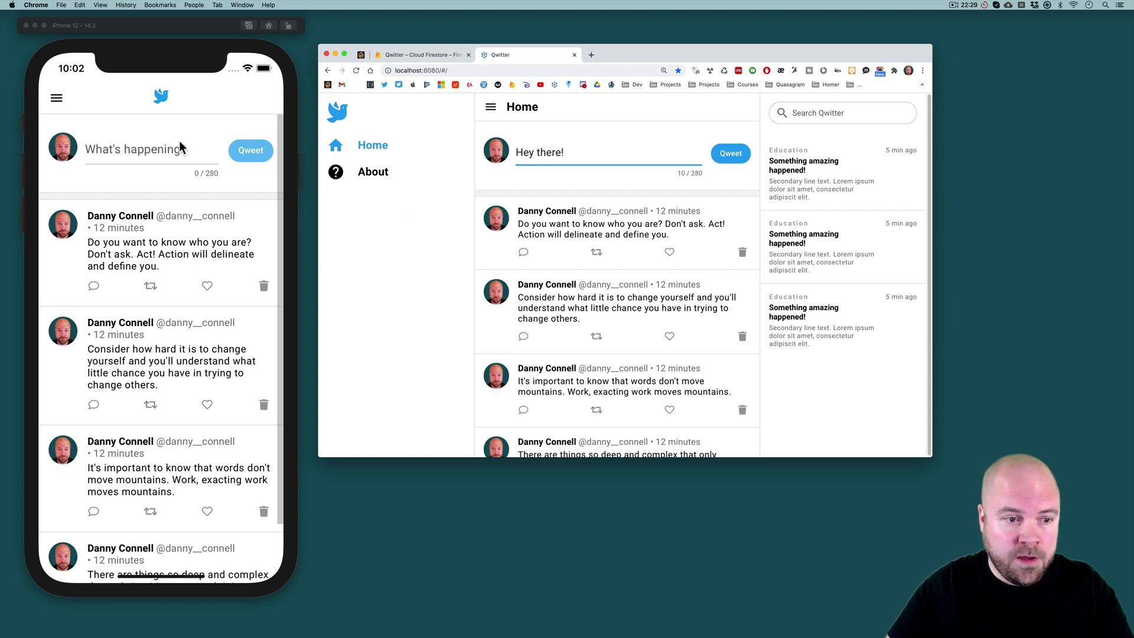
{"action": "left_click", "coordinate": [728, 154]}
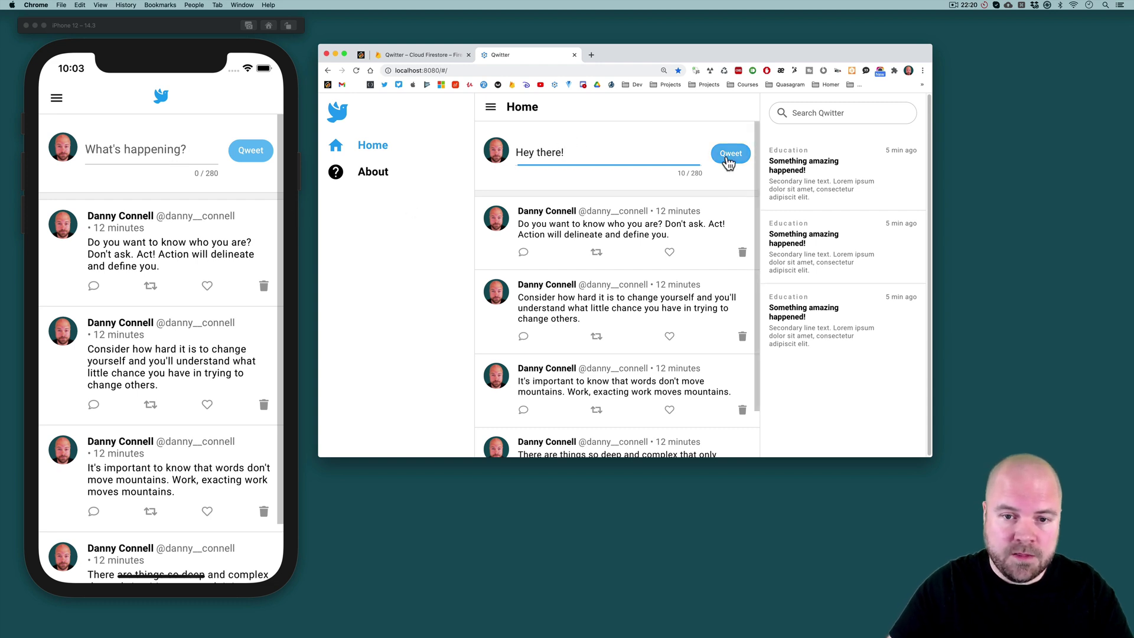